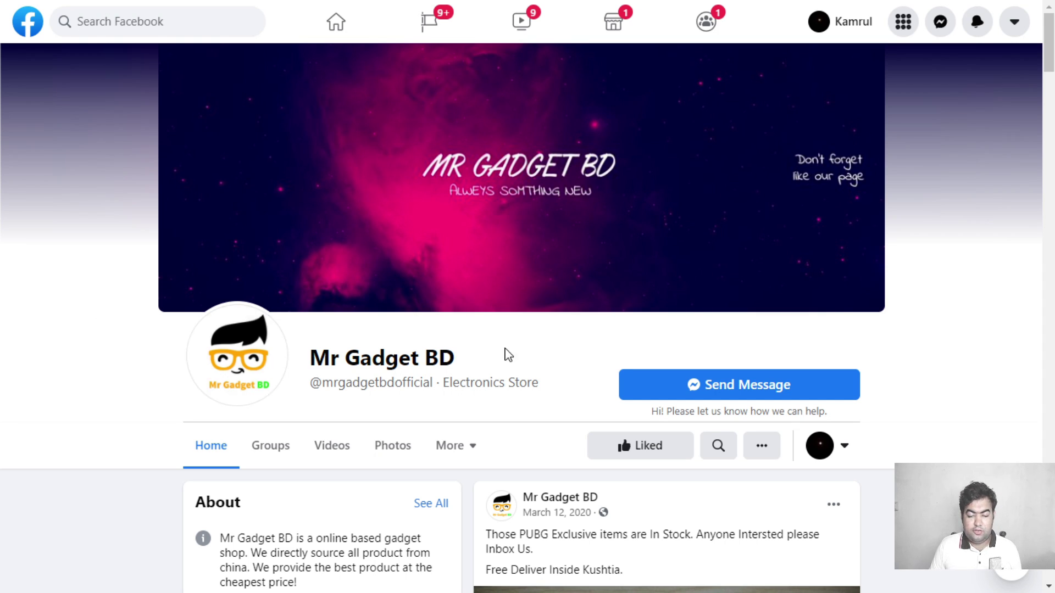
# Scroll through the Mr Gadget BD Page and peek at its additional tabs
pyautogui.scroll(-1, 508, 355)
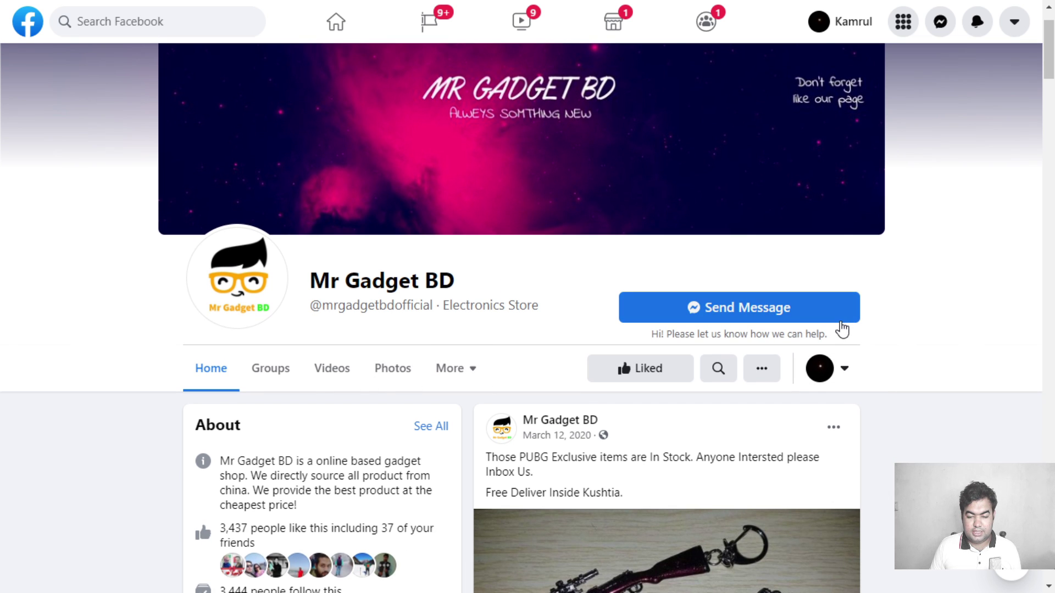
pyautogui.scroll(1, 632, 435)
pyautogui.click(474, 454)
pyautogui.scroll(-2, 473, 455)
pyautogui.scroll(-4, 629, 348)
pyautogui.scroll(-6, 629, 360)
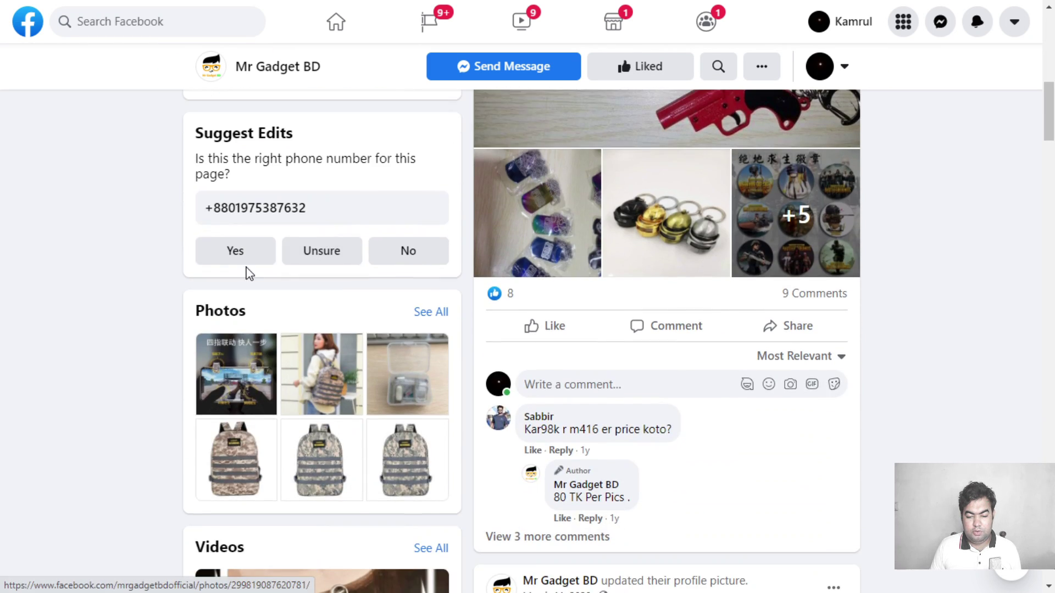
pyautogui.scroll(12, 454, 472)
pyautogui.scroll(1, 454, 472)
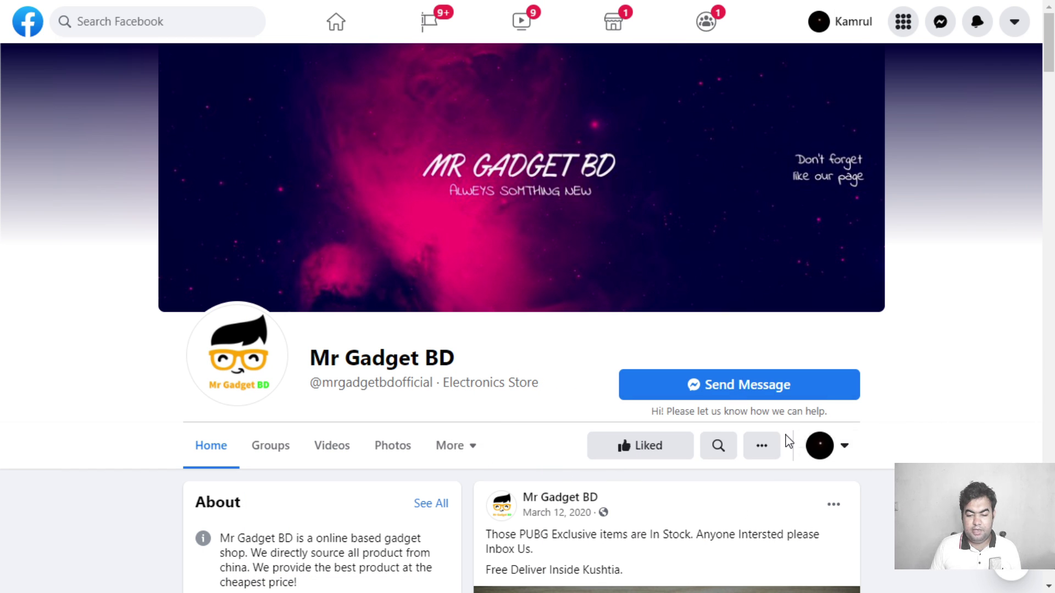
# Choose Mr Gadget BD under Choose How to Interact to act as the Page
pyautogui.click(819, 445)
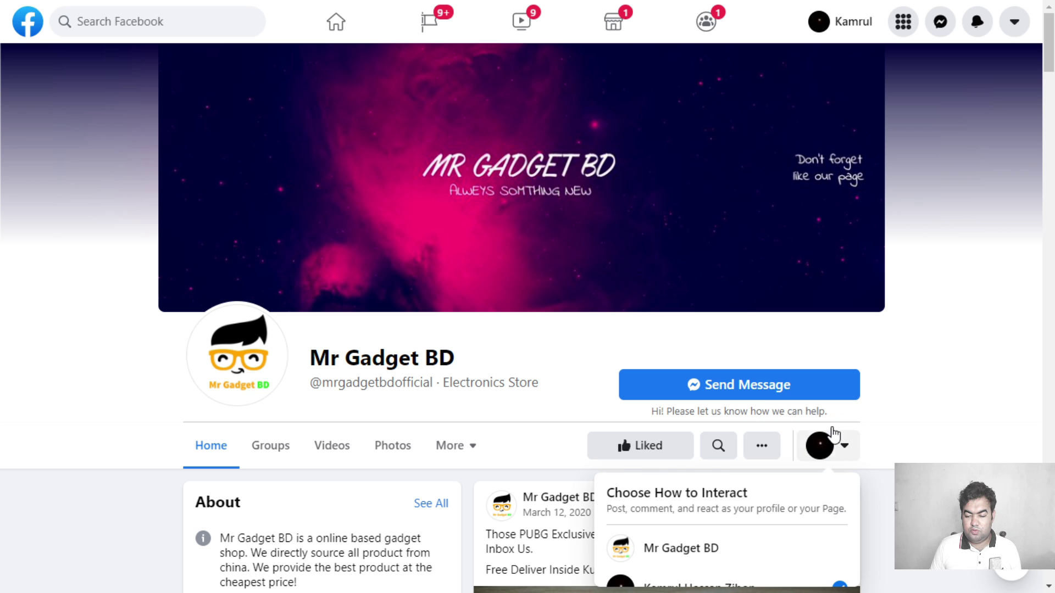
pyautogui.scroll(-3, 868, 448)
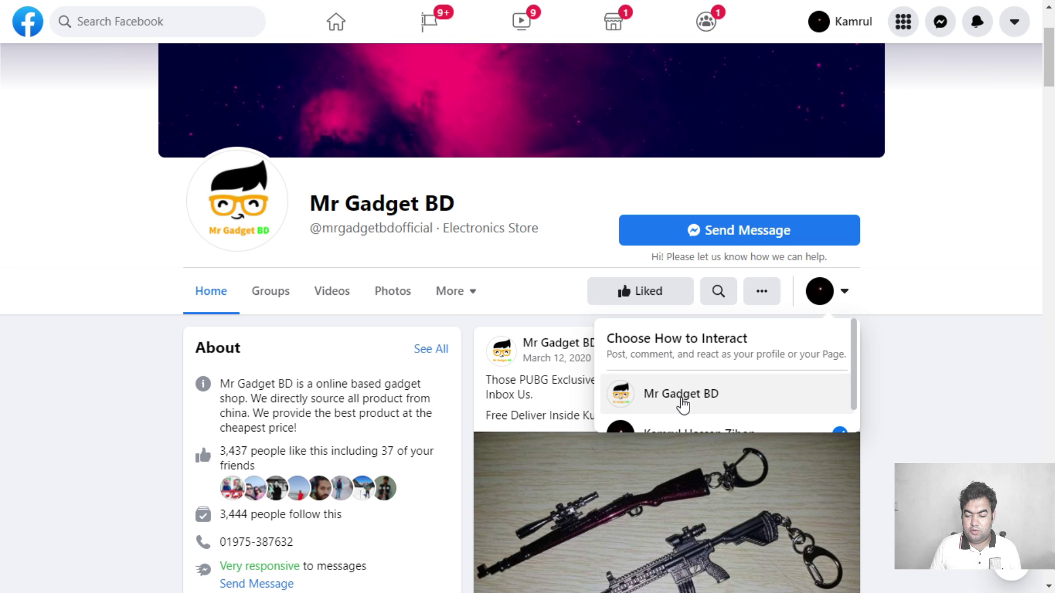
pyautogui.click(683, 405)
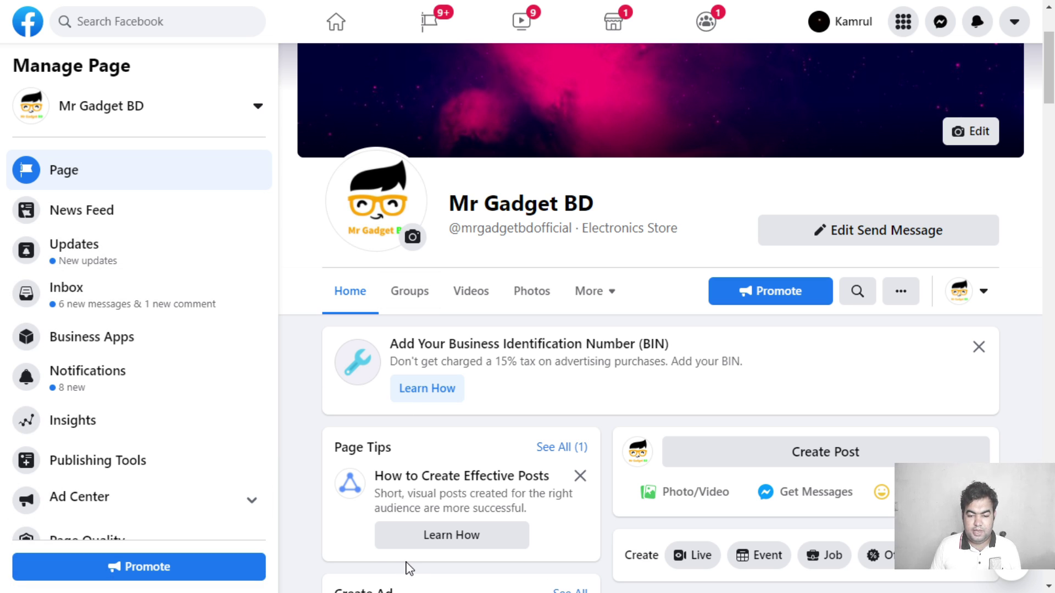
# Open the More tab under the Page name to list About, Community and Edit Tabs
pyautogui.scroll(3, 409, 569)
pyautogui.scroll(-2, 134, 302)
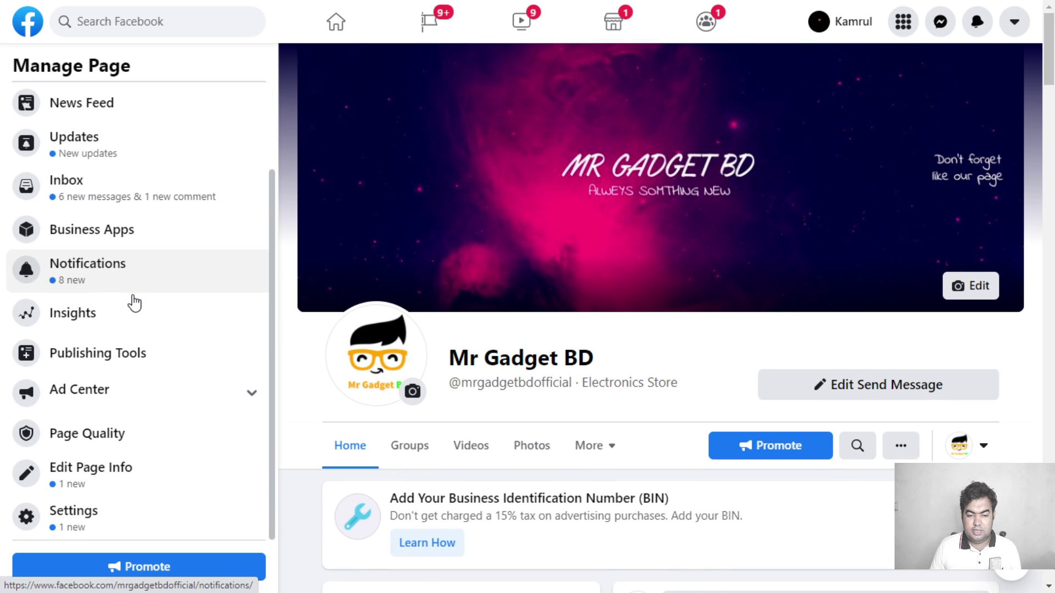
pyautogui.click(609, 452)
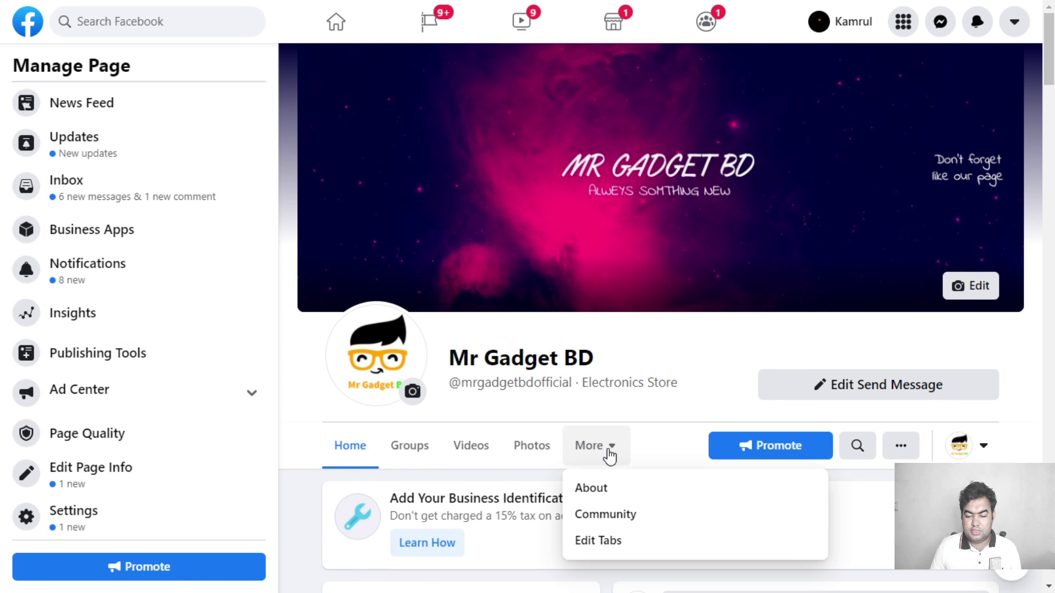
# Go from Edit Tabs to Templates and Tabs and switch the Reviews toggle on
pyautogui.click(616, 547)
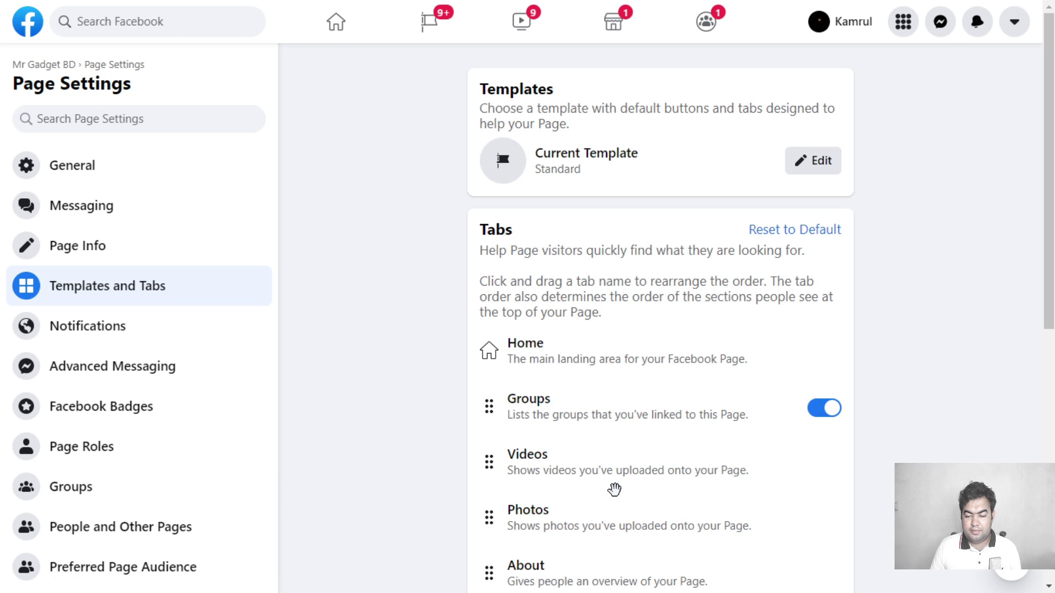
pyautogui.scroll(-3, 614, 489)
pyautogui.scroll(-5, 918, 358)
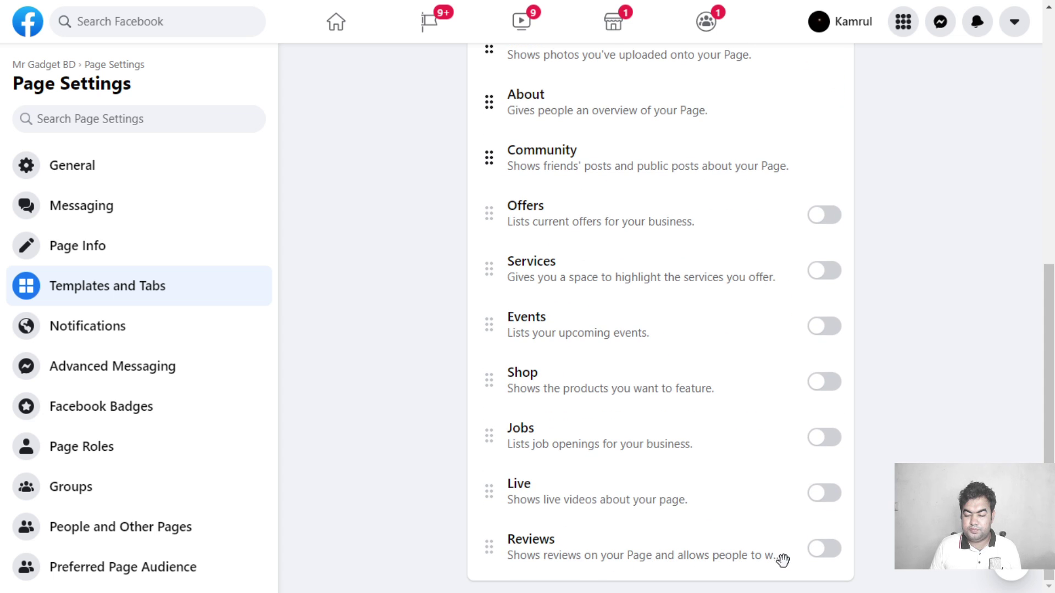
pyautogui.click(822, 549)
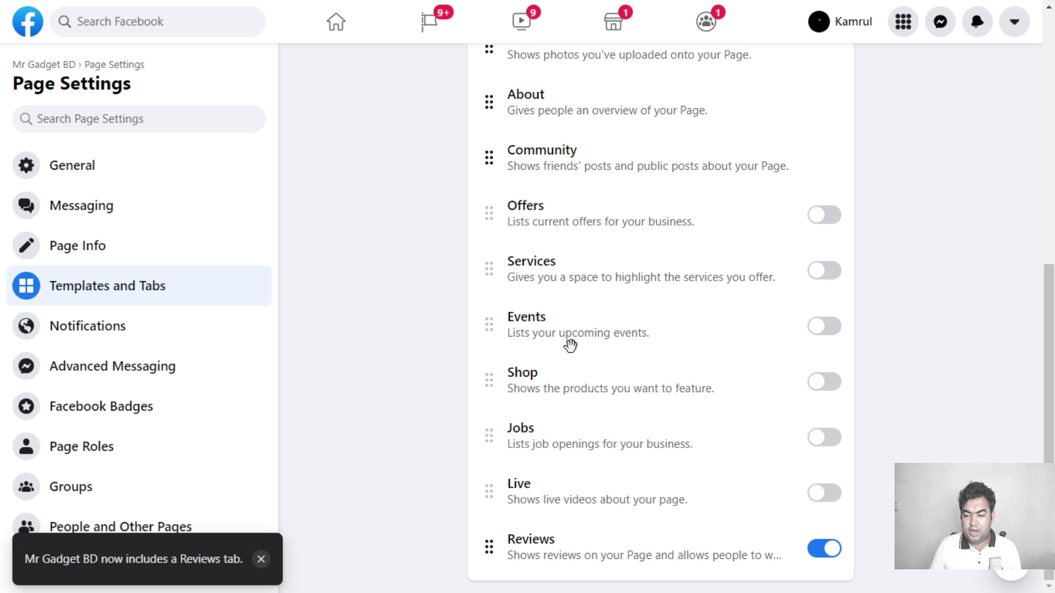
pyautogui.scroll(4, 603, 421)
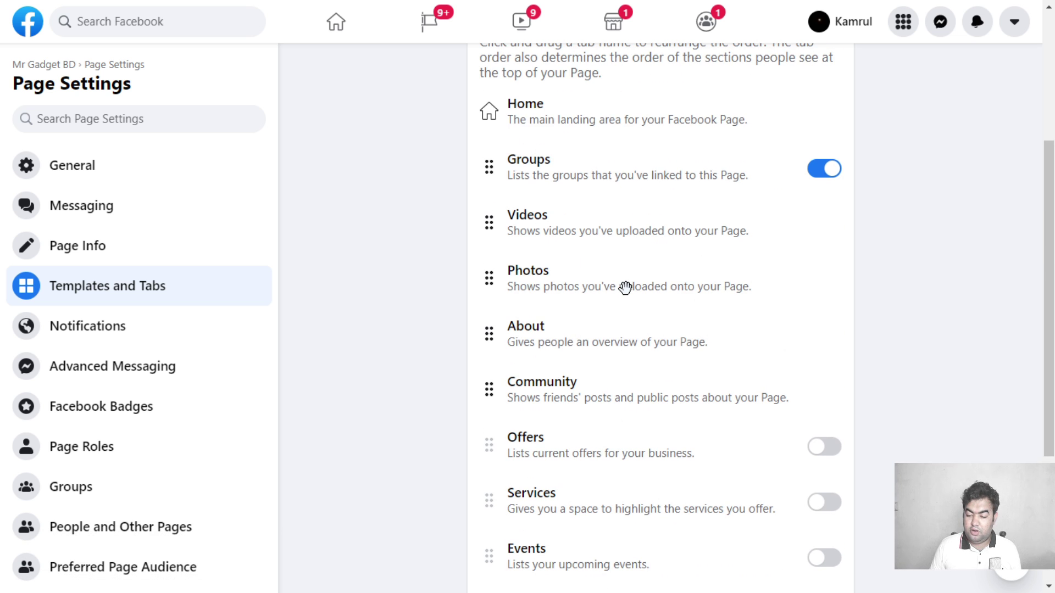
pyautogui.scroll(-3, 621, 330)
pyautogui.scroll(-2, 519, 559)
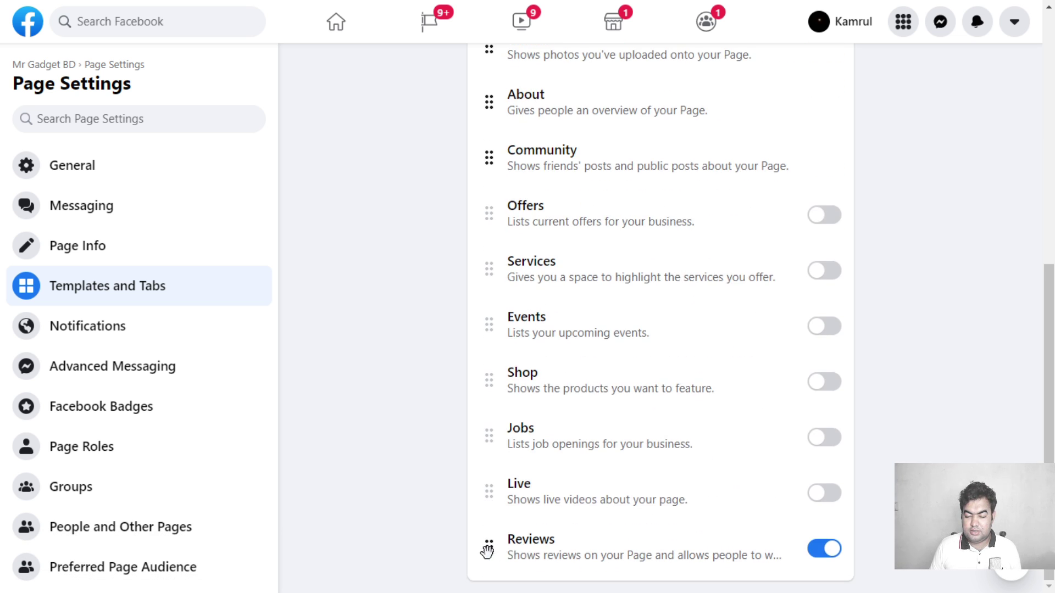
# Drag the Reviews row up the Tabs list until it sits directly below Home
pyautogui.moveTo(487, 551); pyautogui.dragTo(479, 147)
pyautogui.scroll(5, 519, 229)
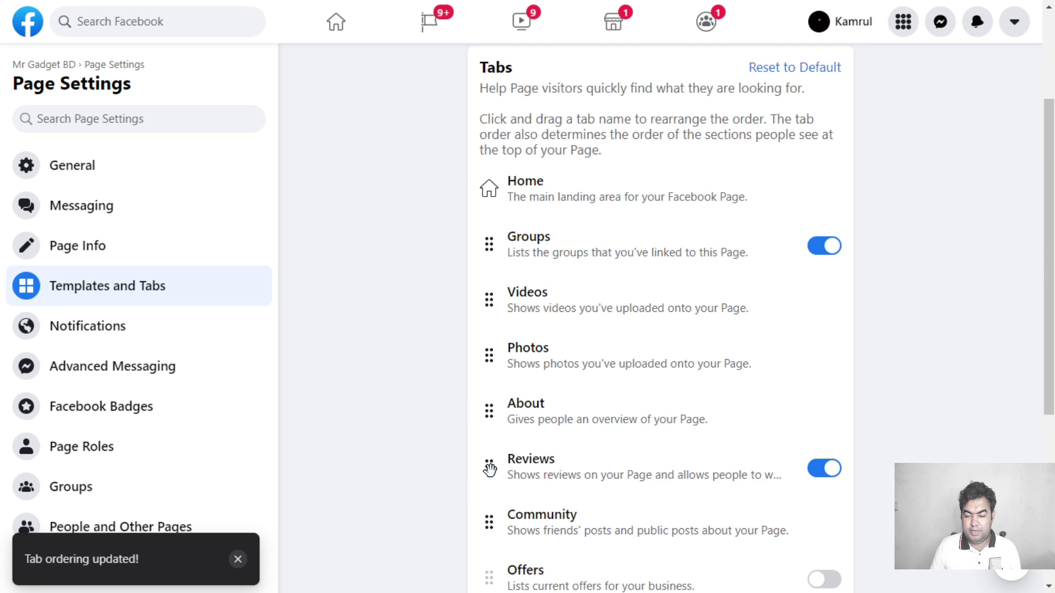
pyautogui.moveTo(489, 469); pyautogui.dragTo(494, 228)
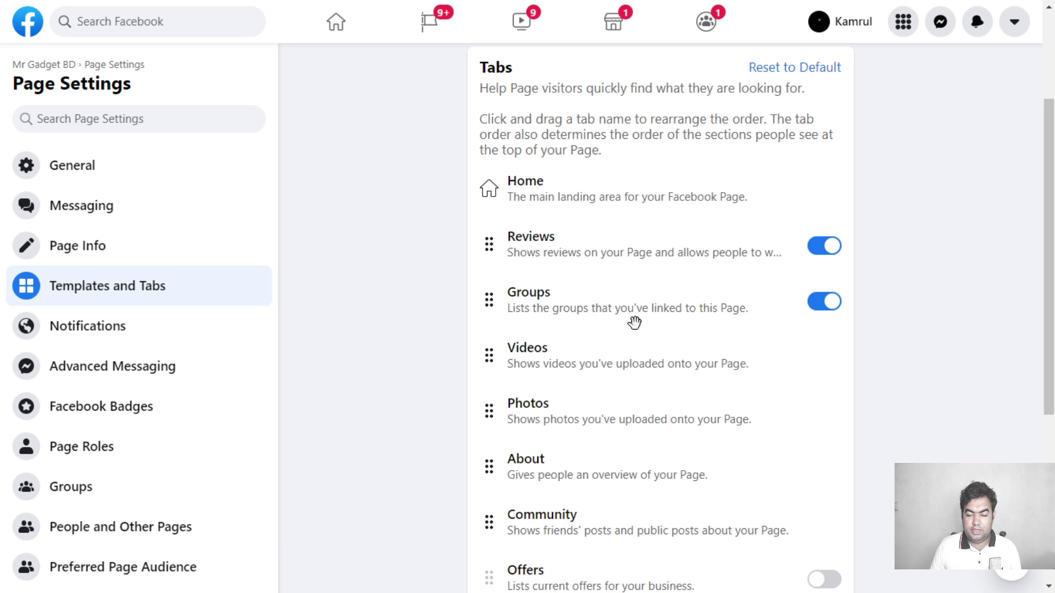
pyautogui.scroll(-4, 640, 324)
pyautogui.scroll(-2, 737, 447)
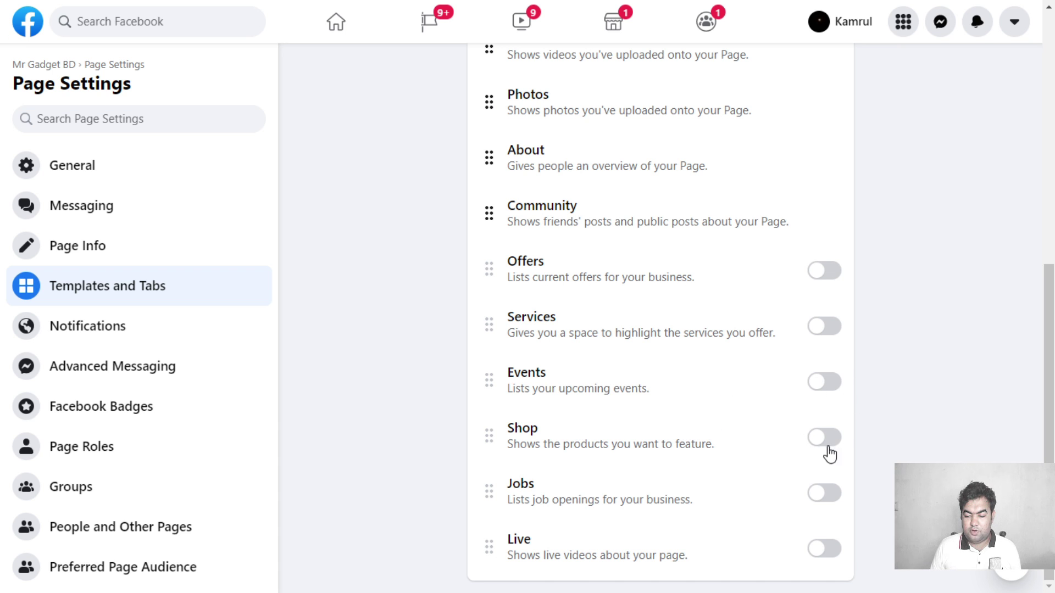
pyautogui.scroll(4, 687, 349)
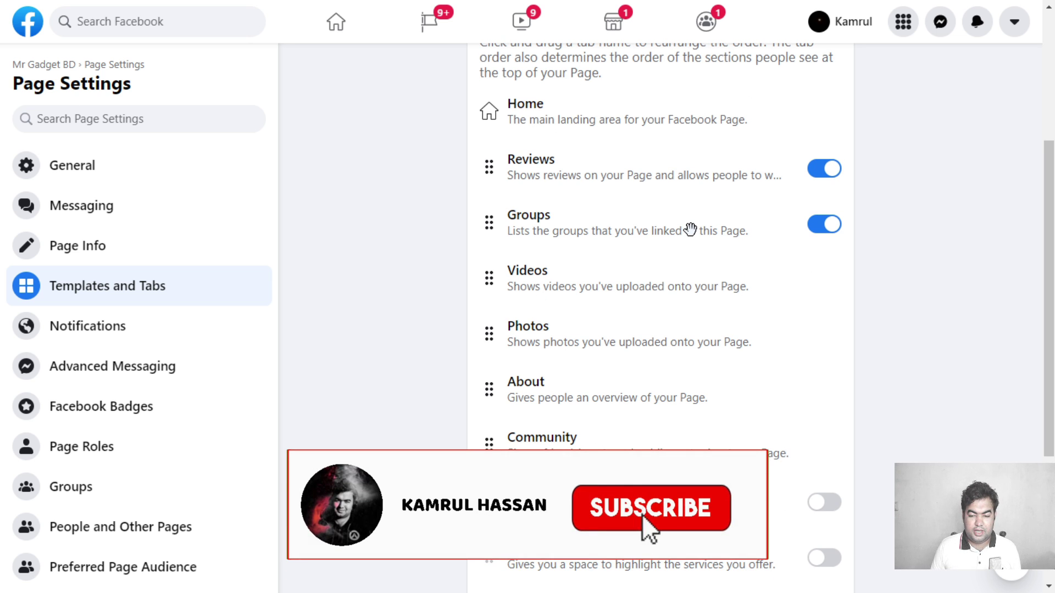
pyautogui.scroll(4, 619, 191)
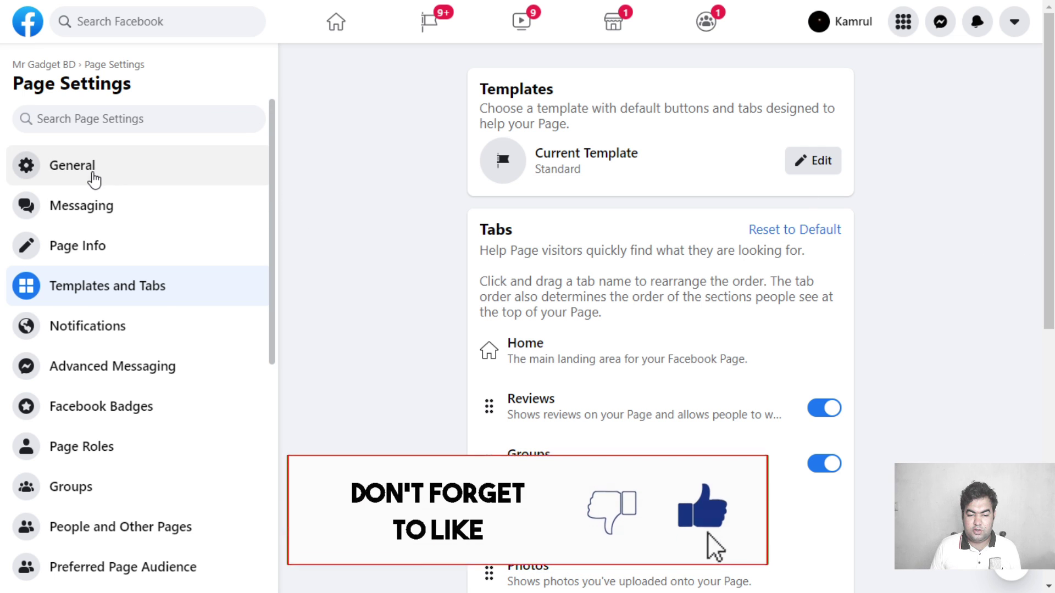
# Return to the Mr Gadget BD Page and view its Reviews tab with the 5 out of 5 rating
pyautogui.click(44, 64)
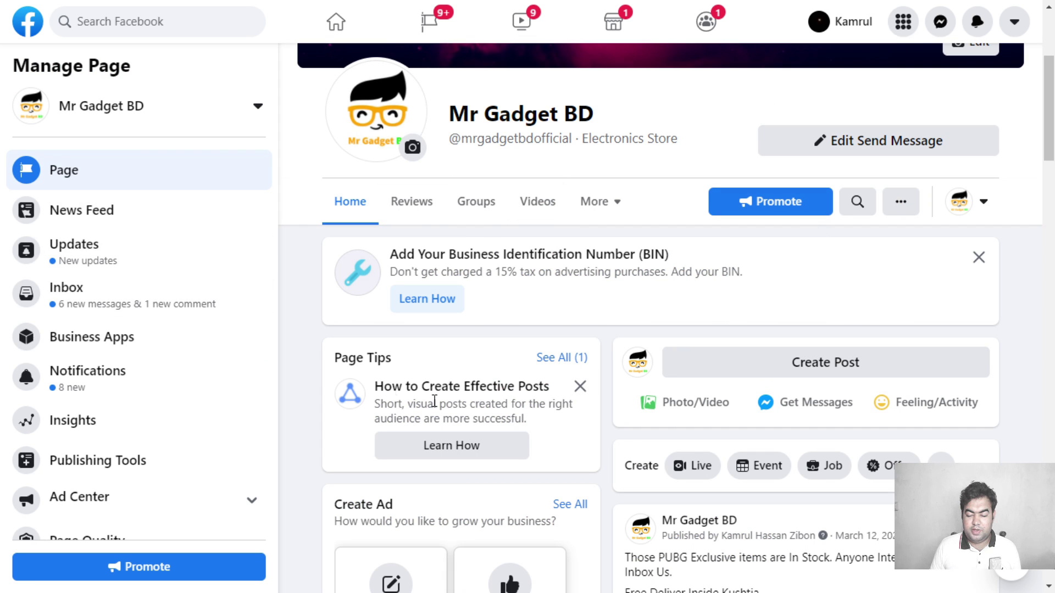
pyautogui.click(424, 218)
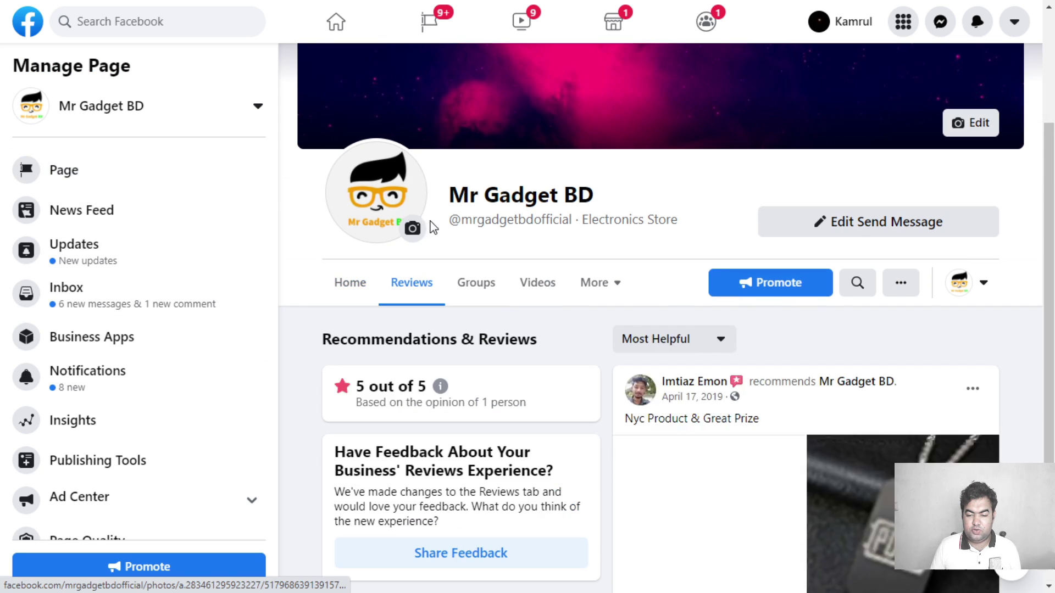
pyautogui.scroll(-2, 521, 323)
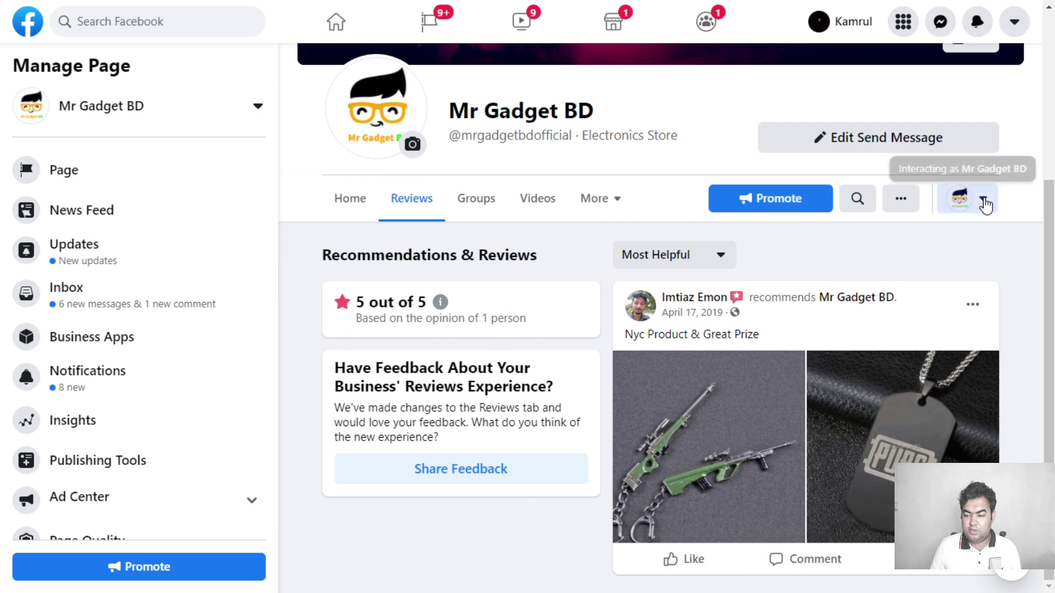
# Switch to interacting as your personal profile through the avatar dropdown
pyautogui.click(983, 202)
pyautogui.doubleClick(889, 342)
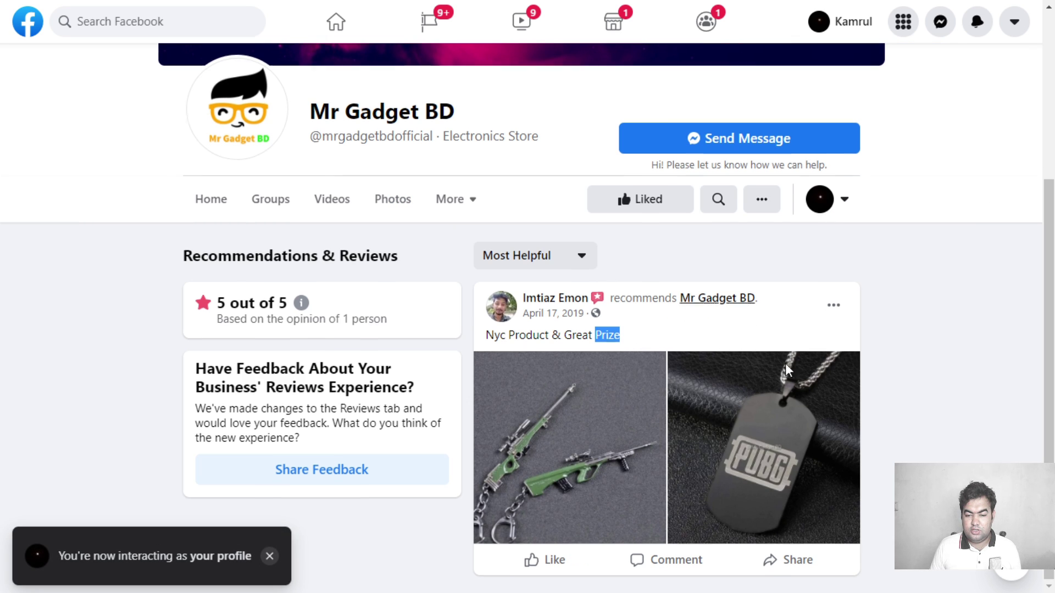
pyautogui.scroll(5, 864, 393)
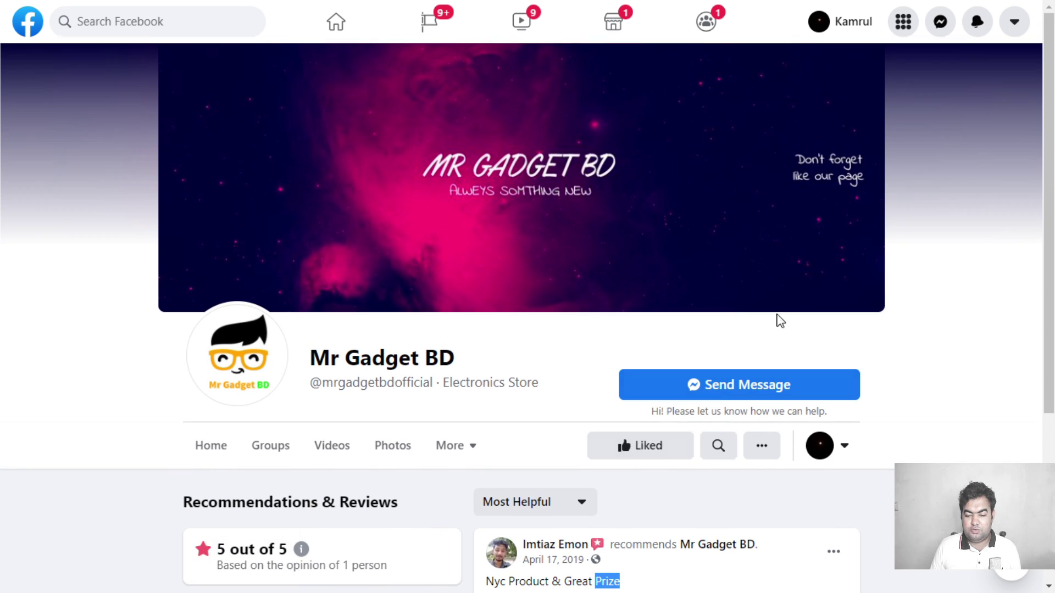
pyautogui.scroll(-4, 779, 317)
pyautogui.click(694, 277)
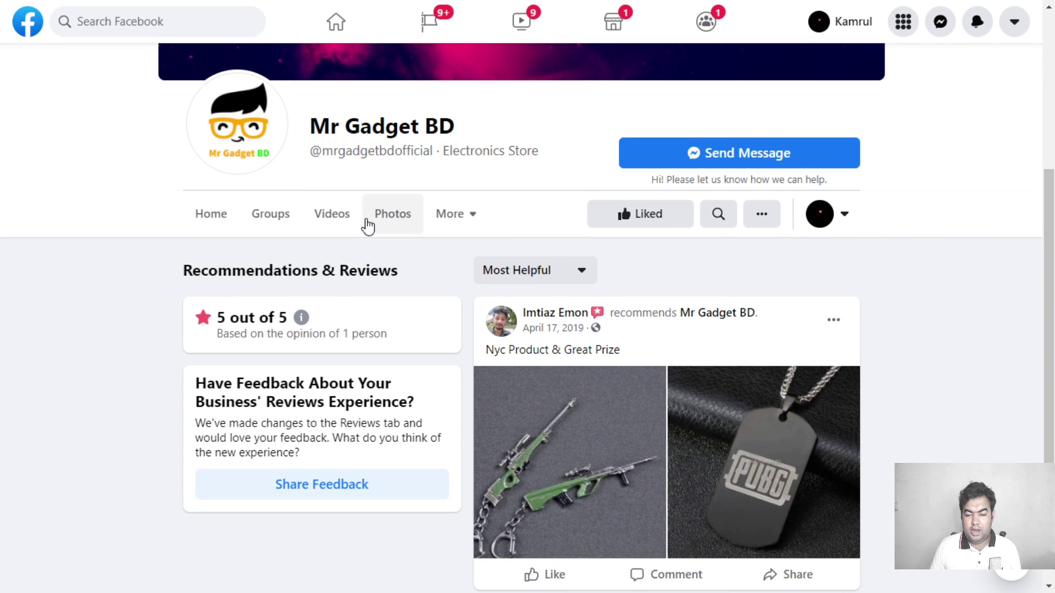
# Glance at the About and Community tabs, then bring up the Reviews Share Feedback form
pyautogui.click(448, 215)
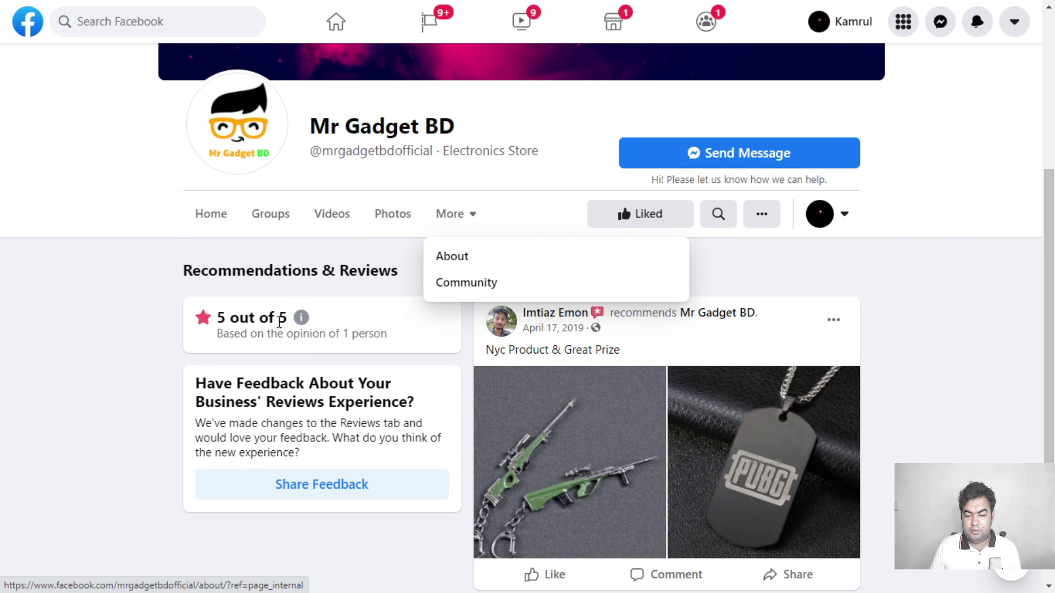
pyautogui.click(400, 290)
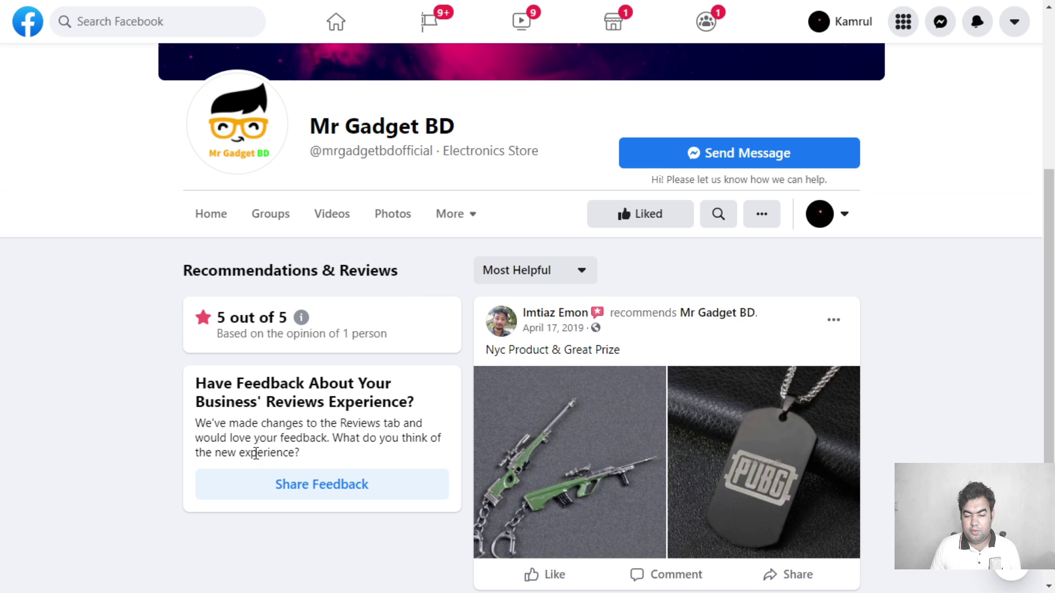
pyautogui.click(308, 487)
# Enter 'Trusted Shop' in the feedback box and submit it
pyautogui.click(403, 302)
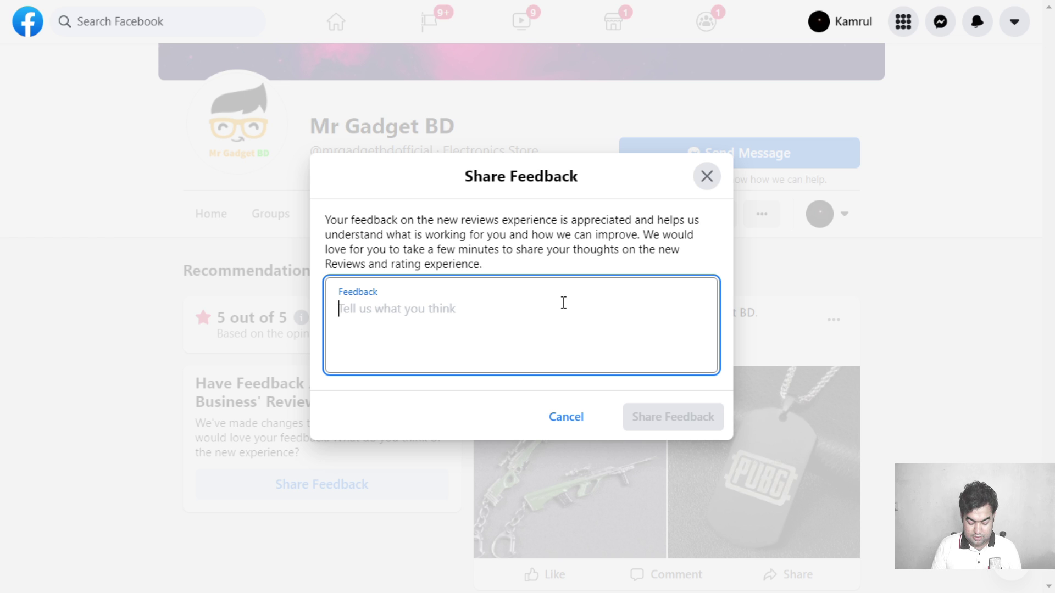
pyautogui.write('Trusted Shop')
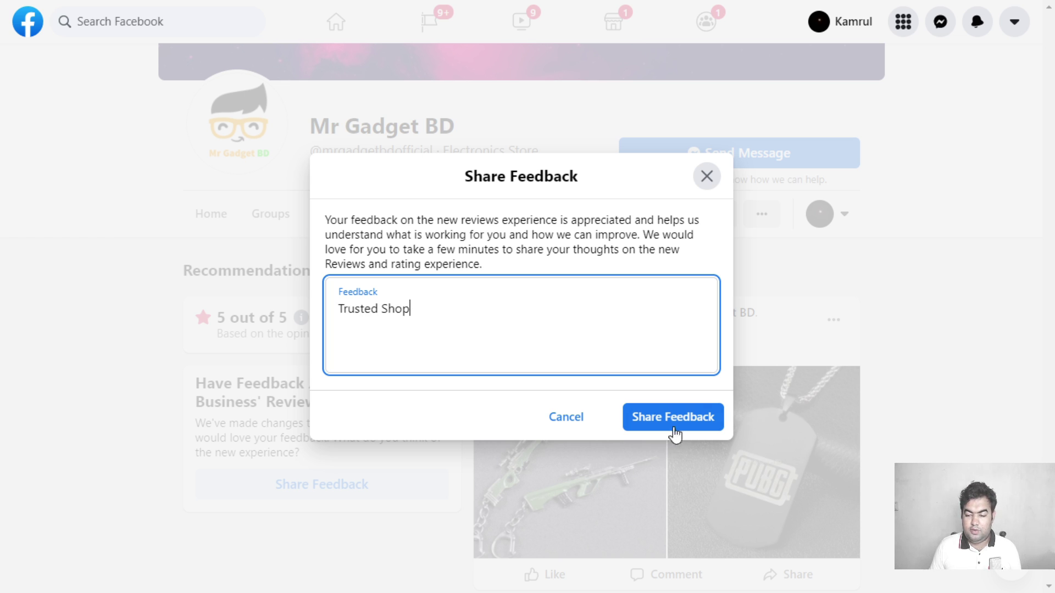
pyautogui.click(673, 427)
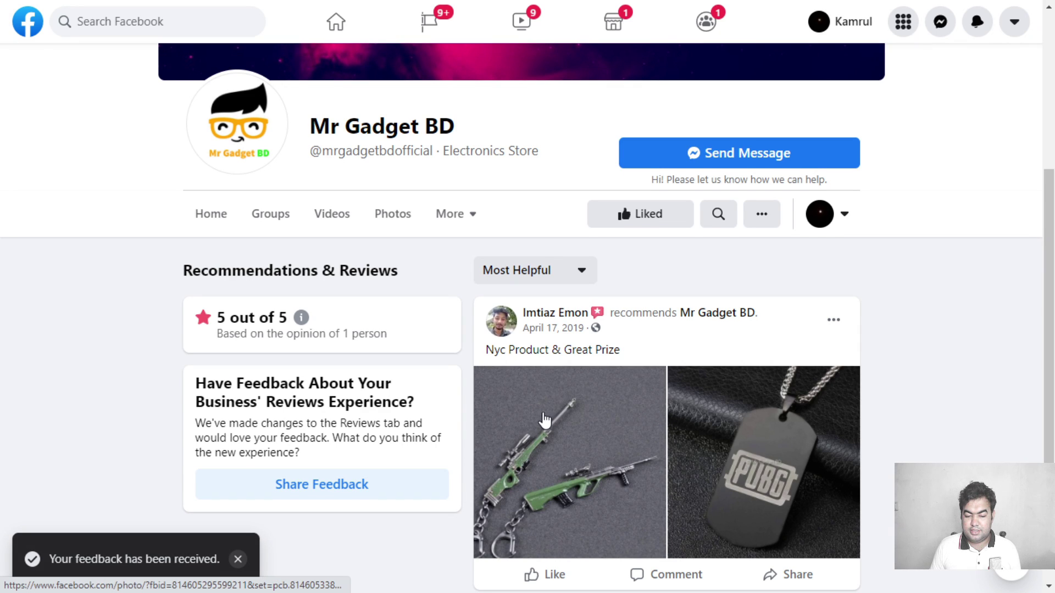
# Dismiss the browser context menu and scroll up to see Reviews right after Home
pyautogui.rightClick(921, 241)
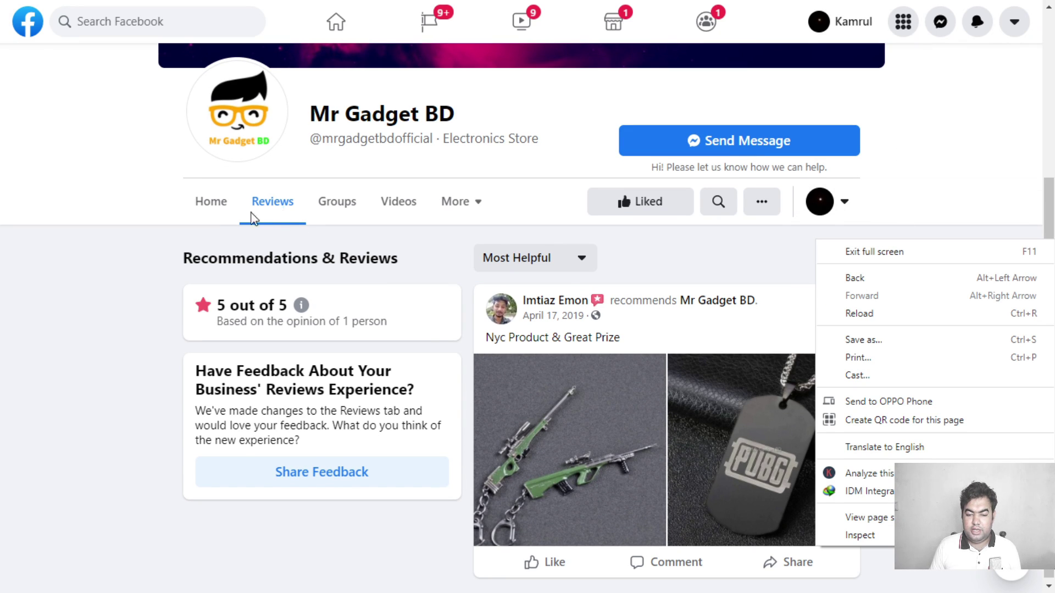
pyautogui.click(231, 264)
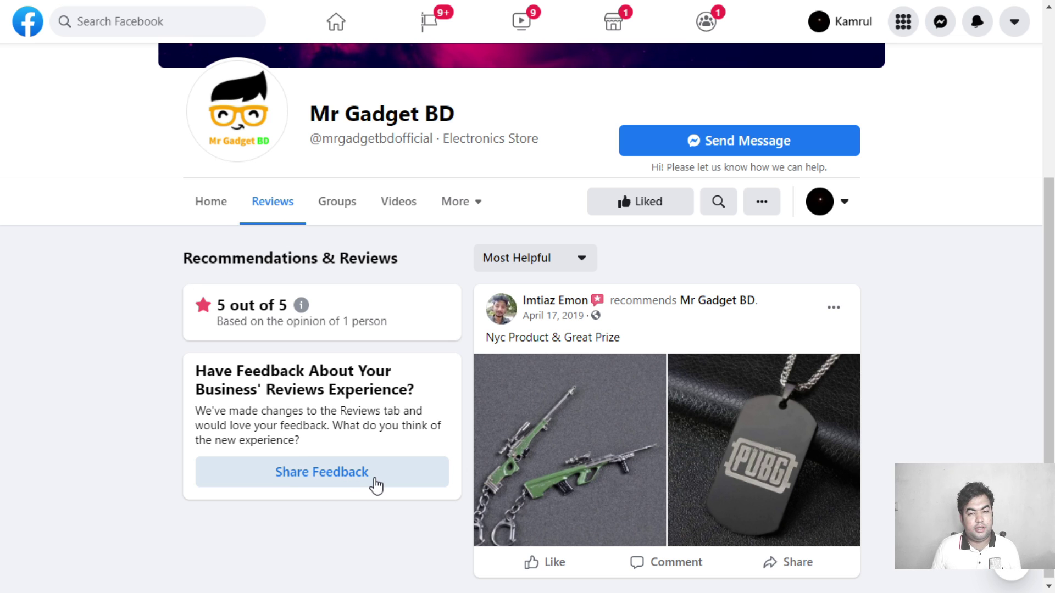
pyautogui.scroll(5, 324, 496)
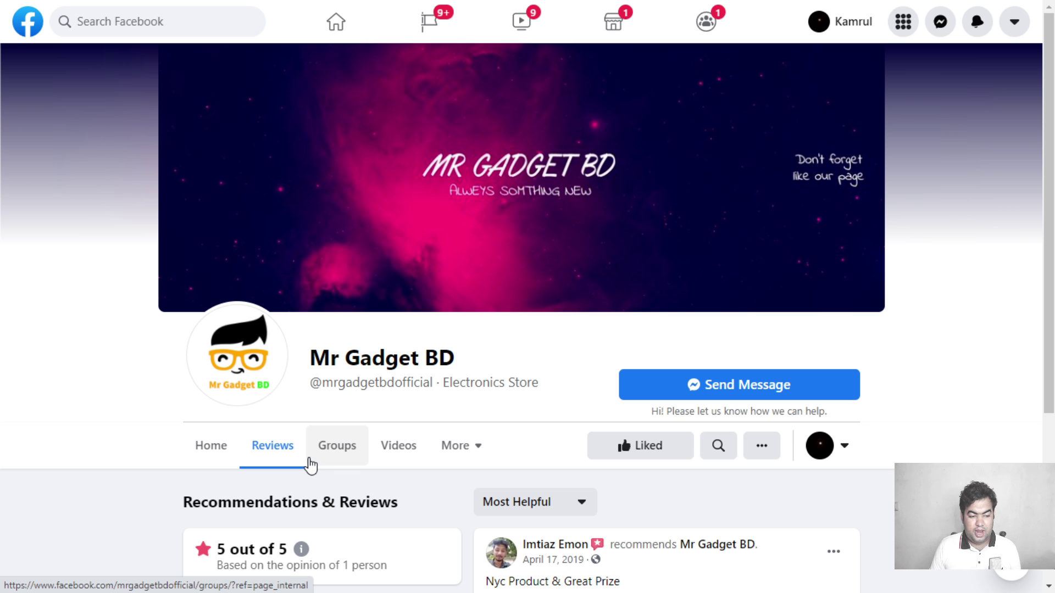
# Act as Mr Gadget BD again and open its Page Settings, closing the notification popup
pyautogui.click(477, 444)
pyautogui.click(844, 446)
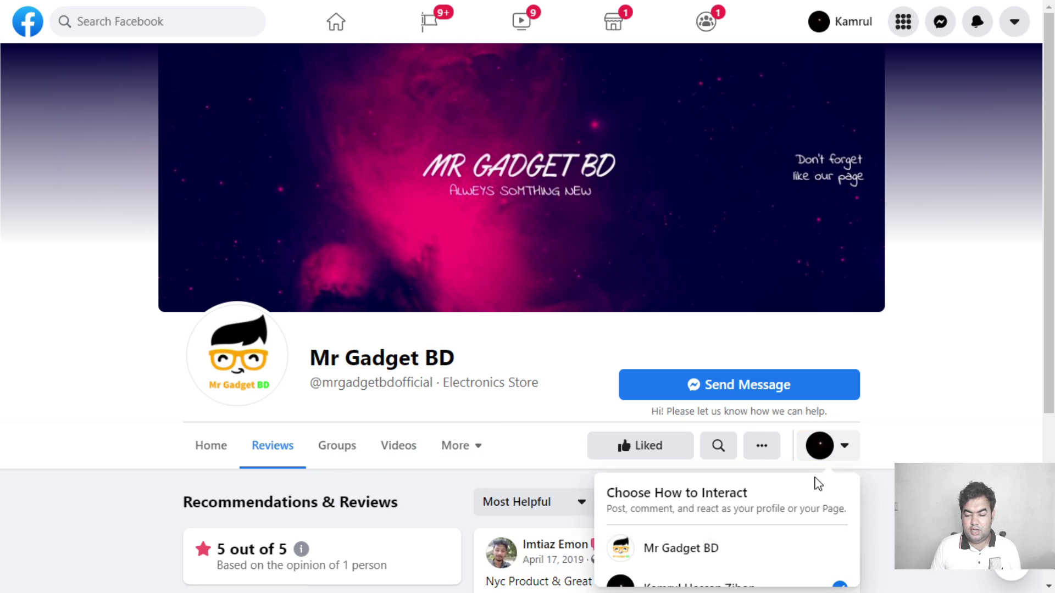
pyautogui.click(680, 546)
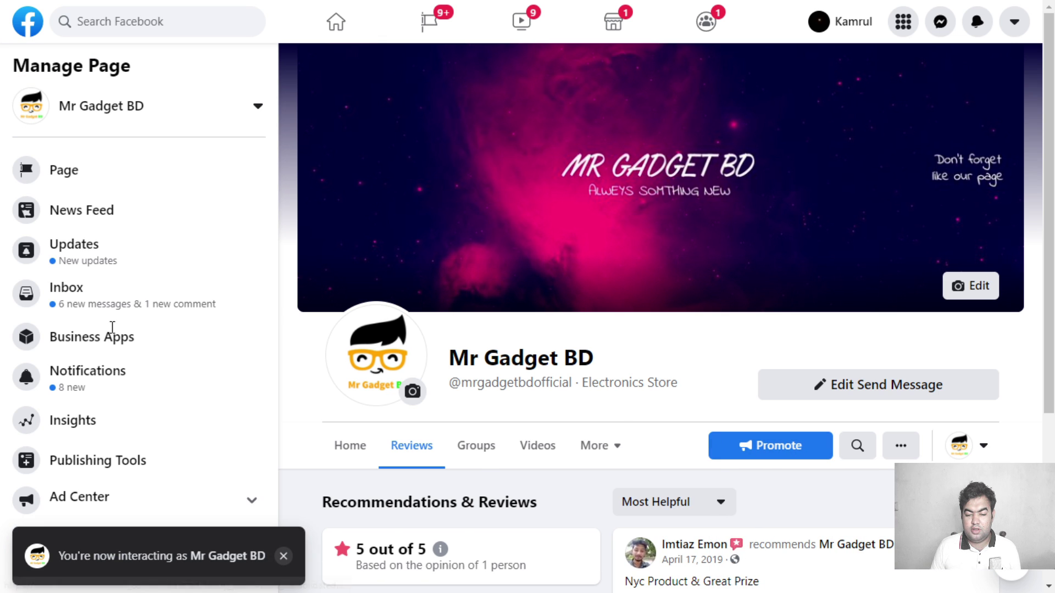
pyautogui.scroll(-2, 181, 229)
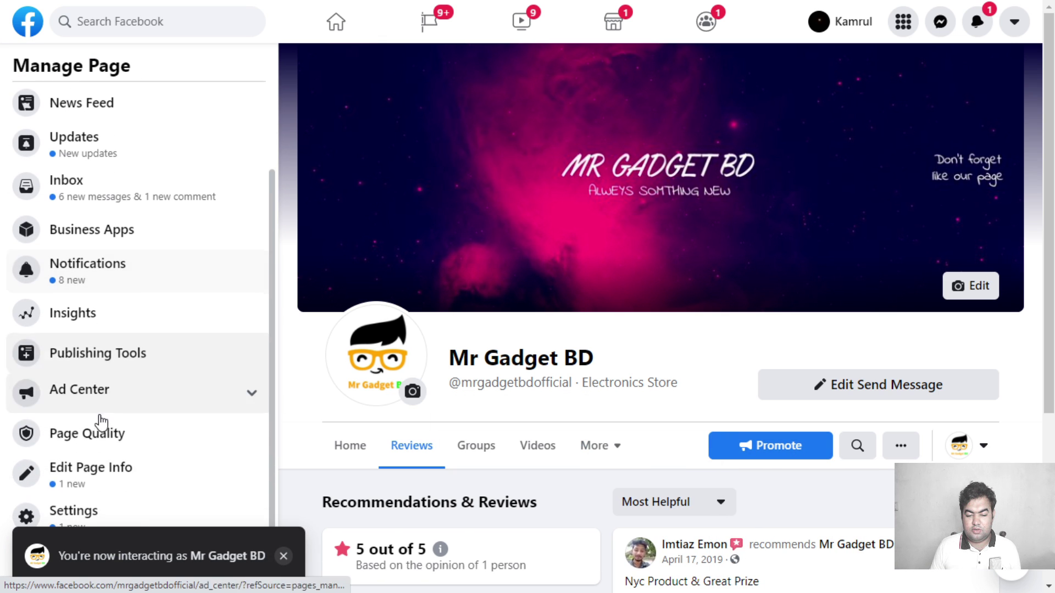
pyautogui.click(123, 516)
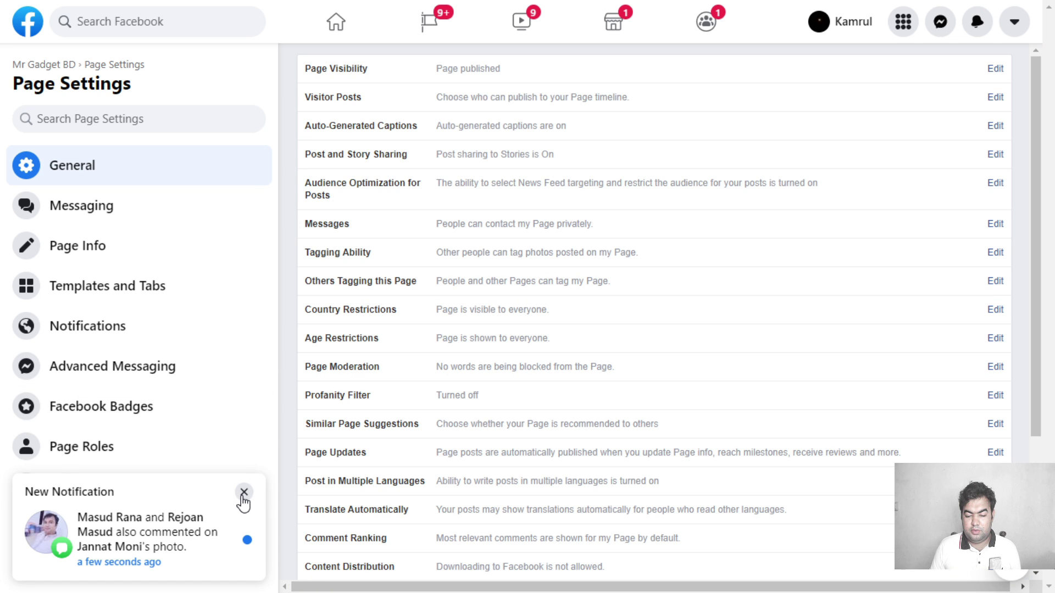
pyautogui.click(243, 494)
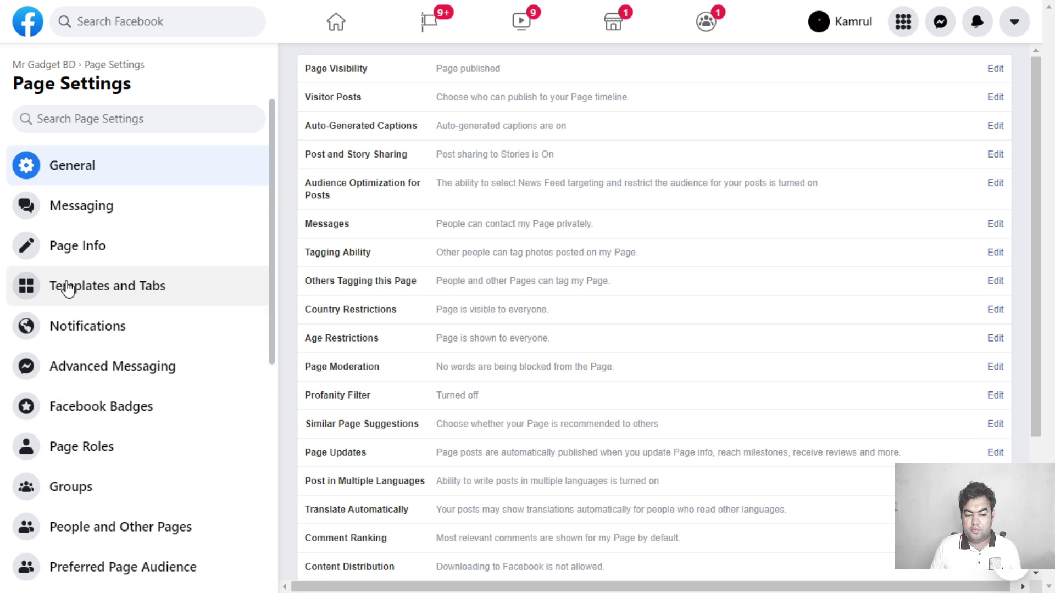
# In Templates and Tabs, switch the Reviews toggle off so the tab is removed
pyautogui.click(130, 291)
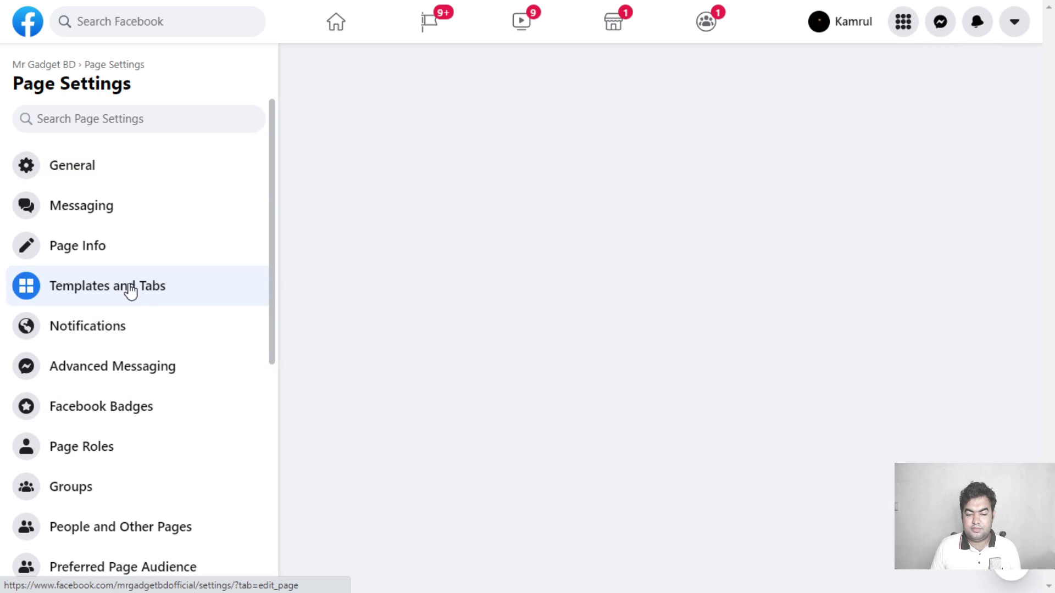
pyautogui.scroll(-1, 685, 270)
pyautogui.scroll(-3, 685, 270)
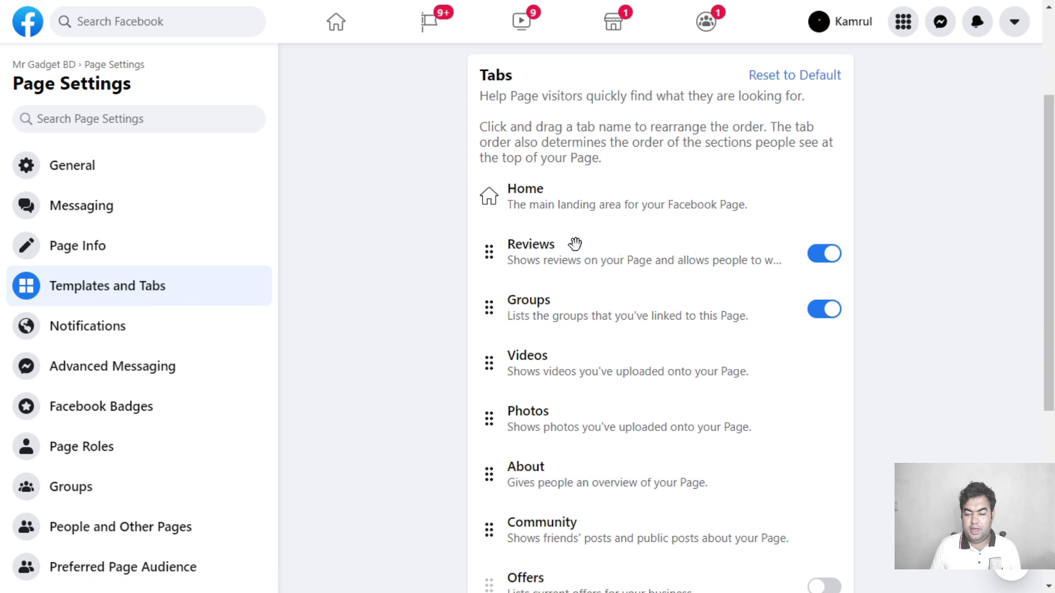
pyautogui.click(824, 255)
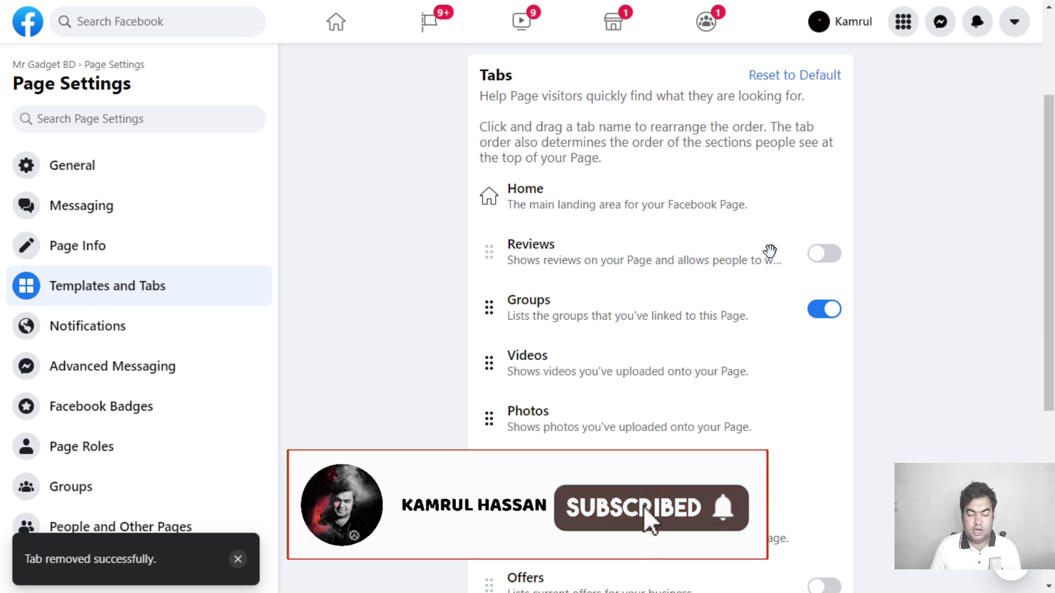